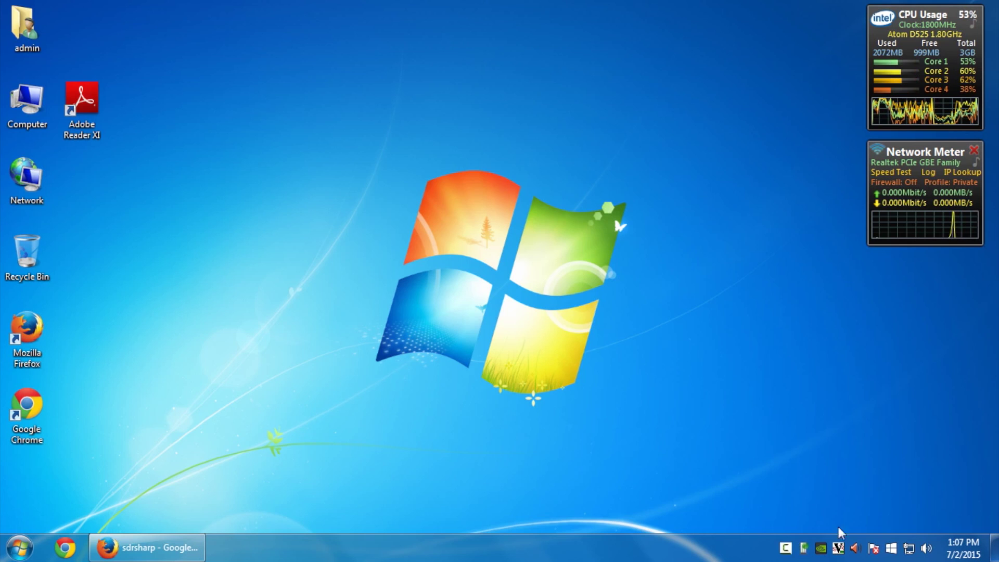
Step: Check the dongle's driver installation status, move that dialog to the top, and return to Firefox
{"action": "left_click", "coordinate": [803, 549]}
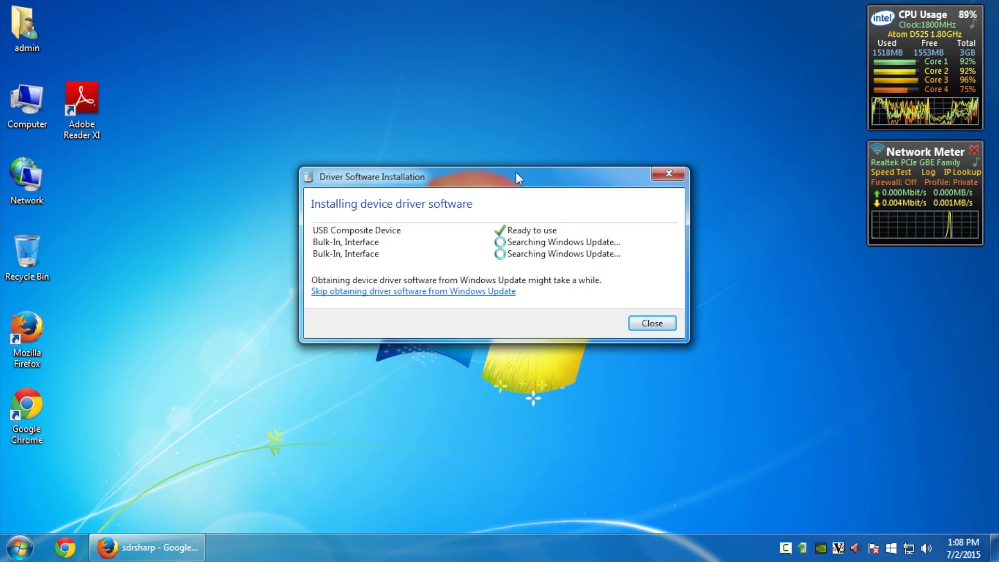
{"action": "left_click_drag", "start_coordinate": [510, 181], "coordinate": [642, 66]}
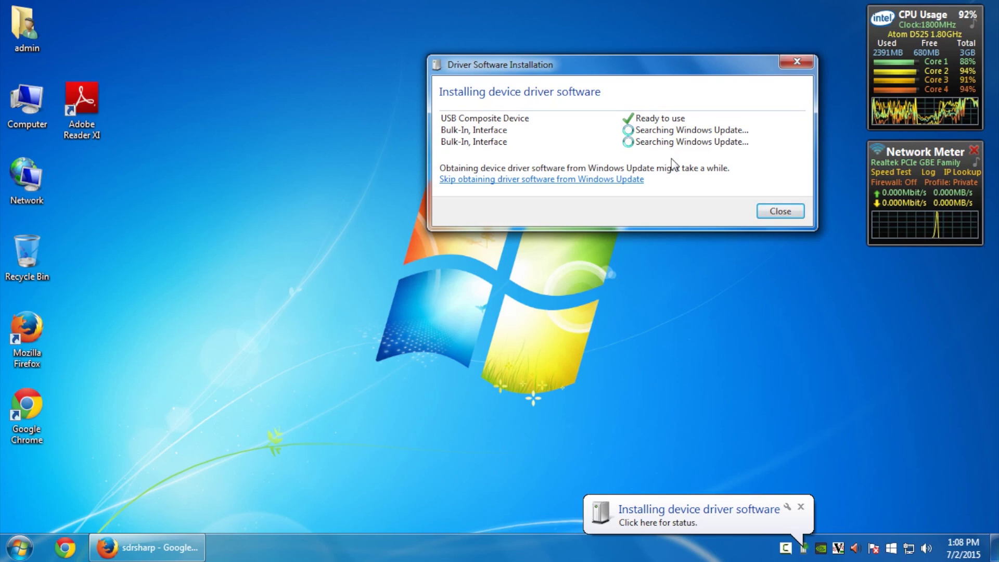
{"action": "left_click", "coordinate": [127, 554]}
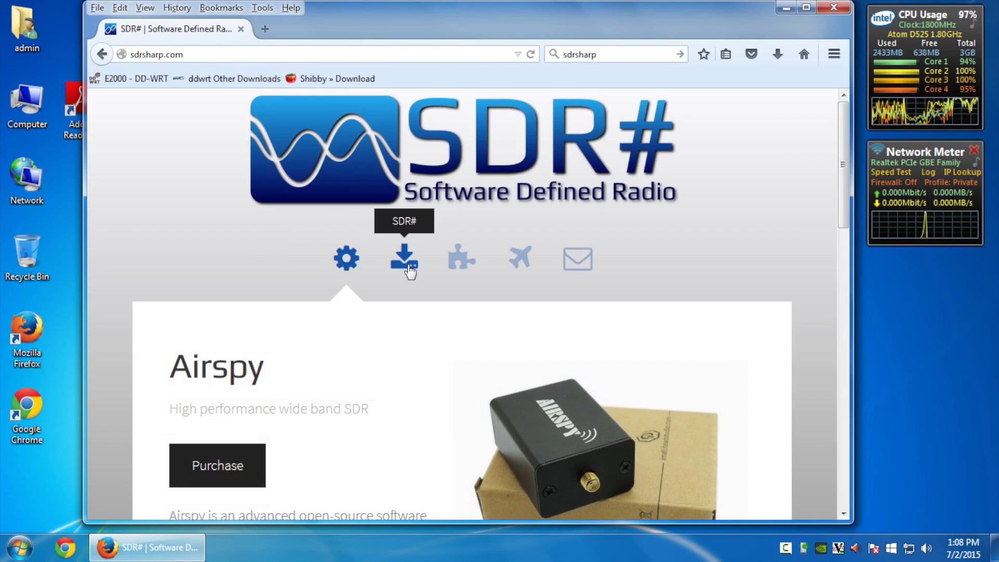
Step: Download and save sdr-install.zip (152 KB) from the SDR# site's Download section
{"action": "left_click", "coordinate": [409, 270]}
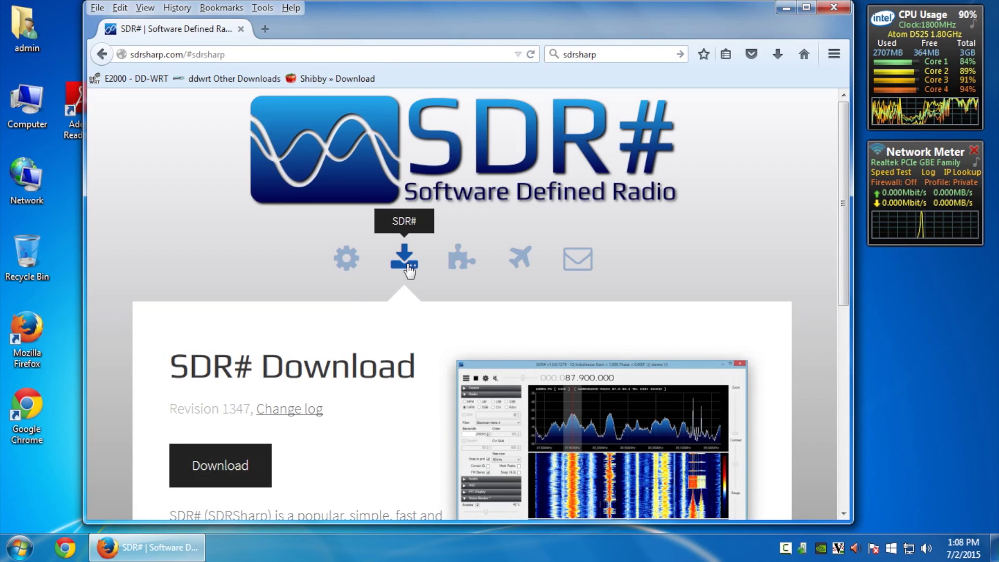
{"action": "left_click", "coordinate": [219, 468]}
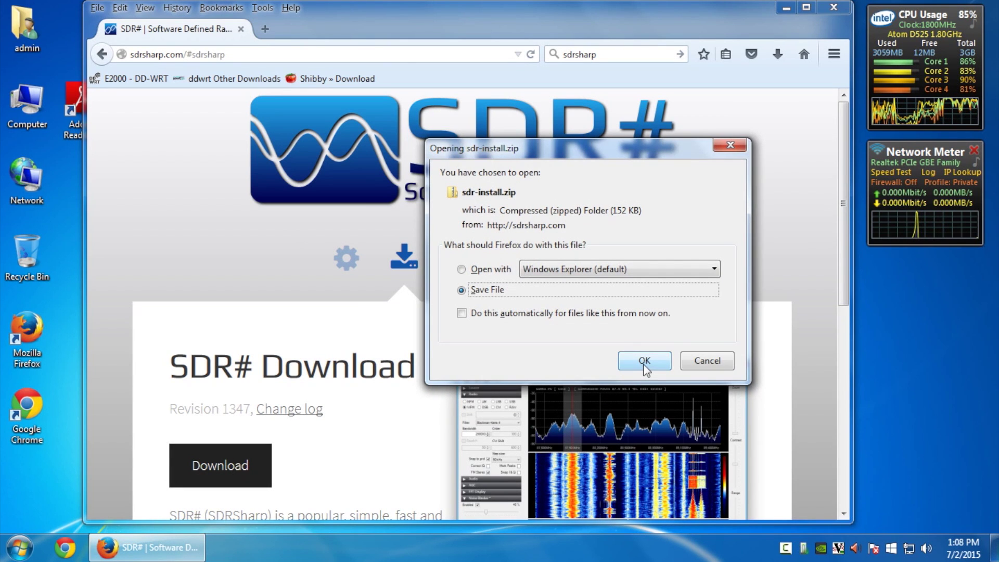
{"action": "left_click", "coordinate": [644, 364]}
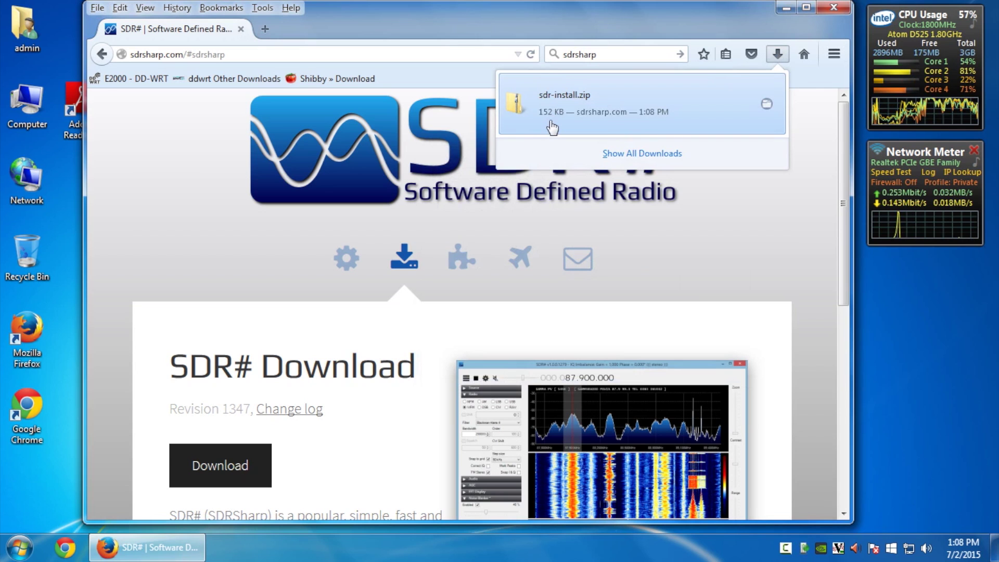
Step: Move sdr-install.zip from the Downloads folder onto the desktop
{"action": "left_click", "coordinate": [790, 7]}
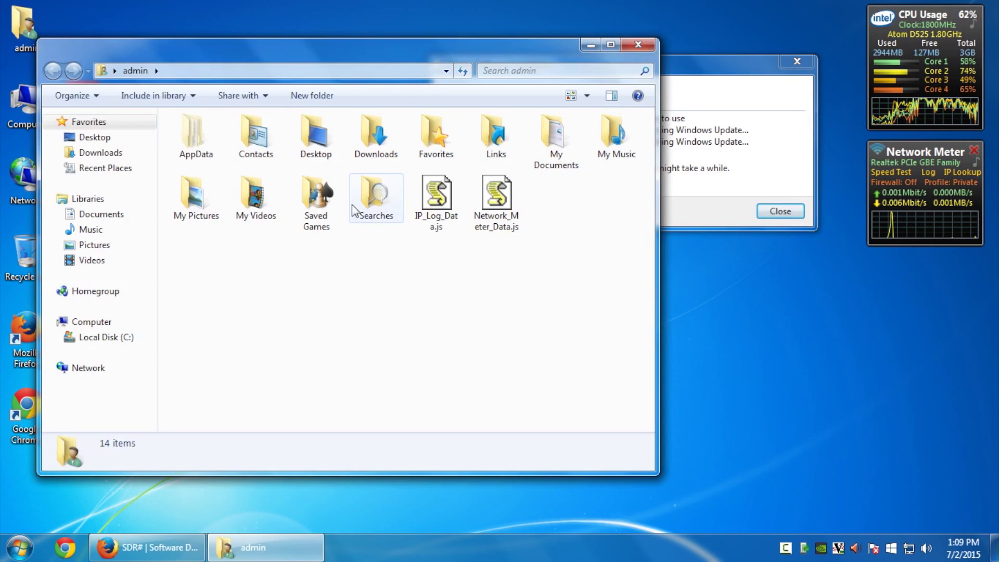
{"action": "double_click", "coordinate": [384, 147]}
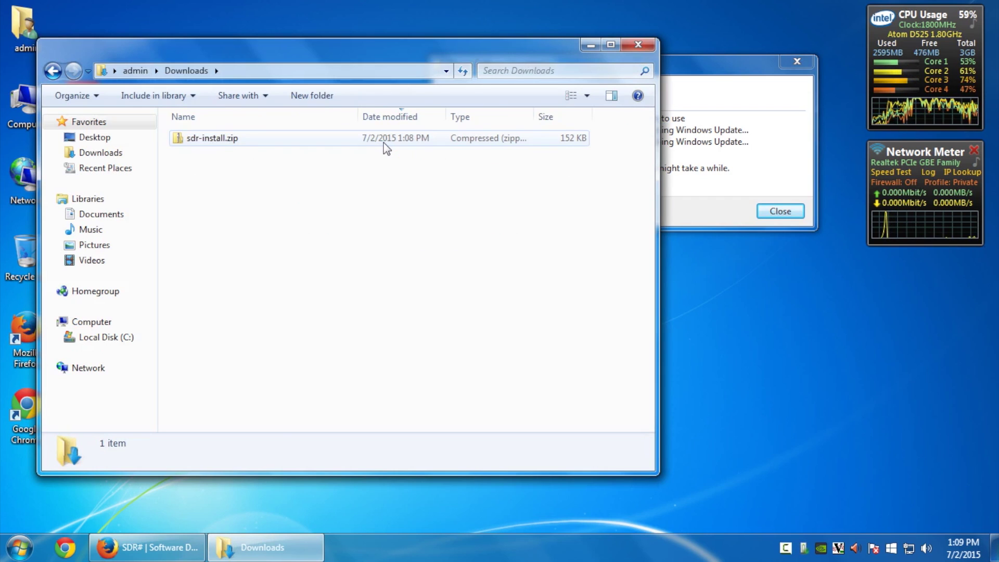
{"action": "left_click_drag", "start_coordinate": [313, 142], "coordinate": [222, 332]}
{"action": "left_click", "coordinate": [235, 178]}
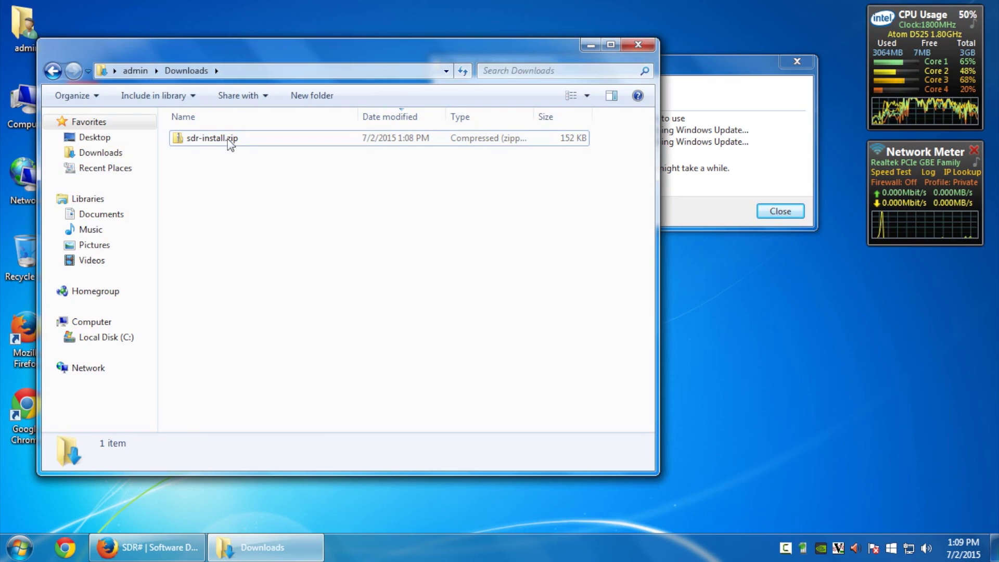
{"action": "left_click_drag", "start_coordinate": [212, 138], "coordinate": [145, 491]}
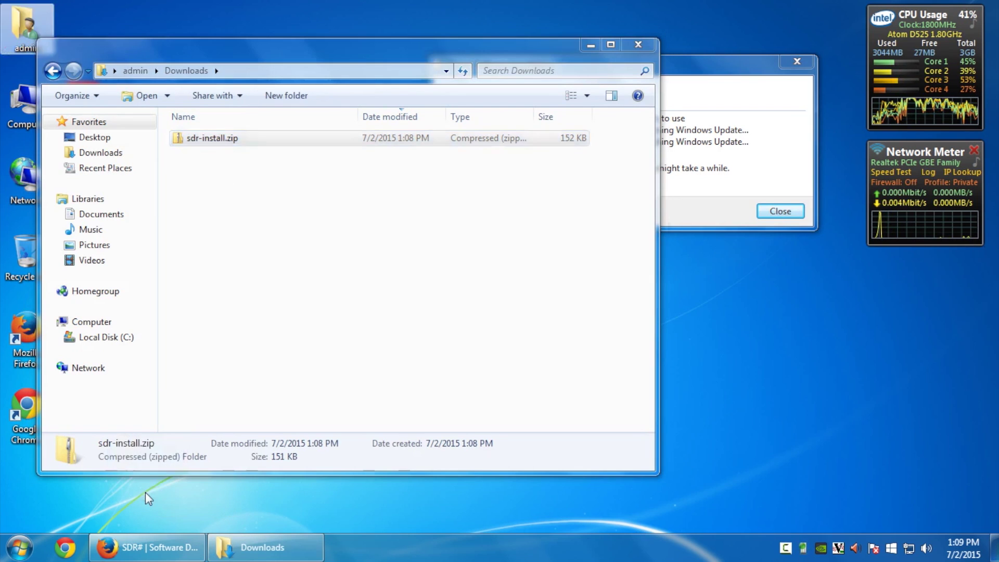
Step: Close Downloads and extract sdr-install.zip into an sdr-install folder
{"action": "left_click", "coordinate": [638, 43]}
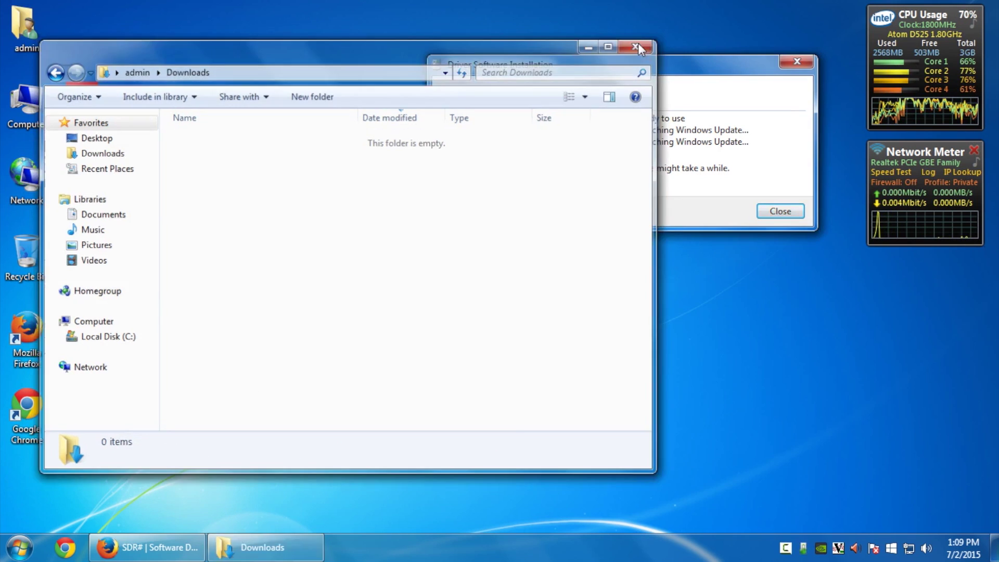
{"action": "right_click", "coordinate": [127, 404]}
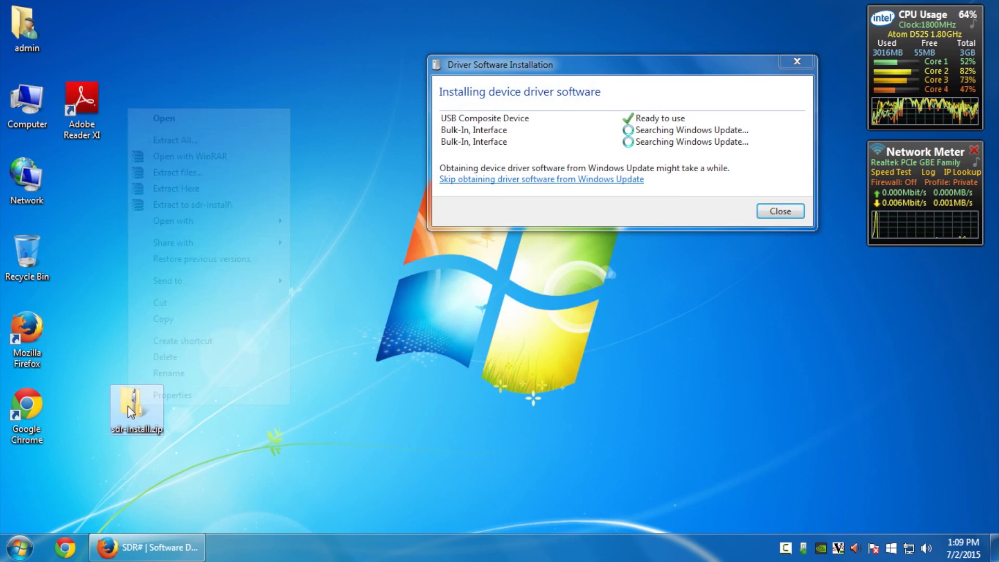
{"action": "left_click", "coordinate": [208, 139]}
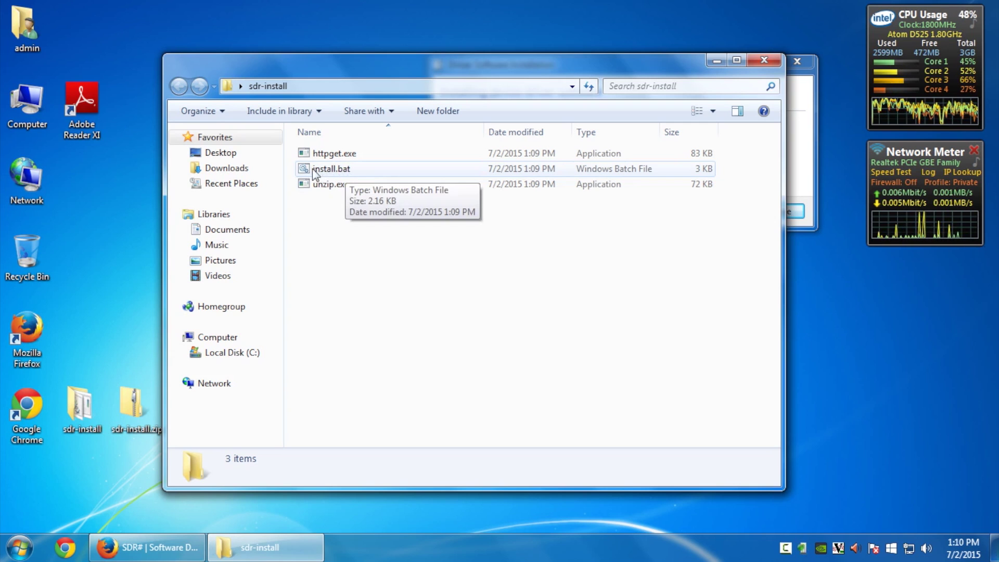
Step: Run install.bat to install SDR# revision 1347 into sdrsharp, then minimize the folder window
{"action": "double_click", "coordinate": [319, 170]}
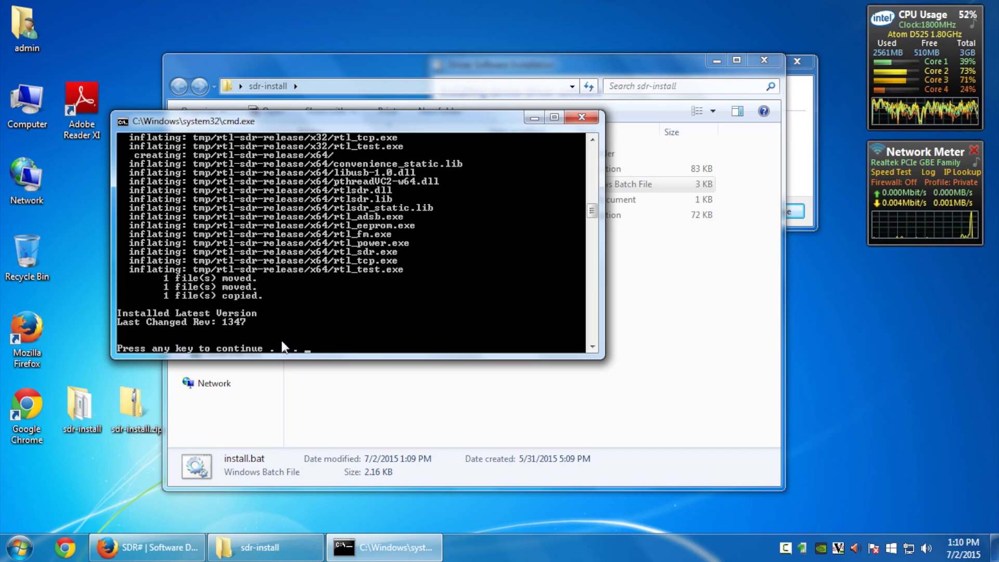
{"action": "key", "text": "Return"}
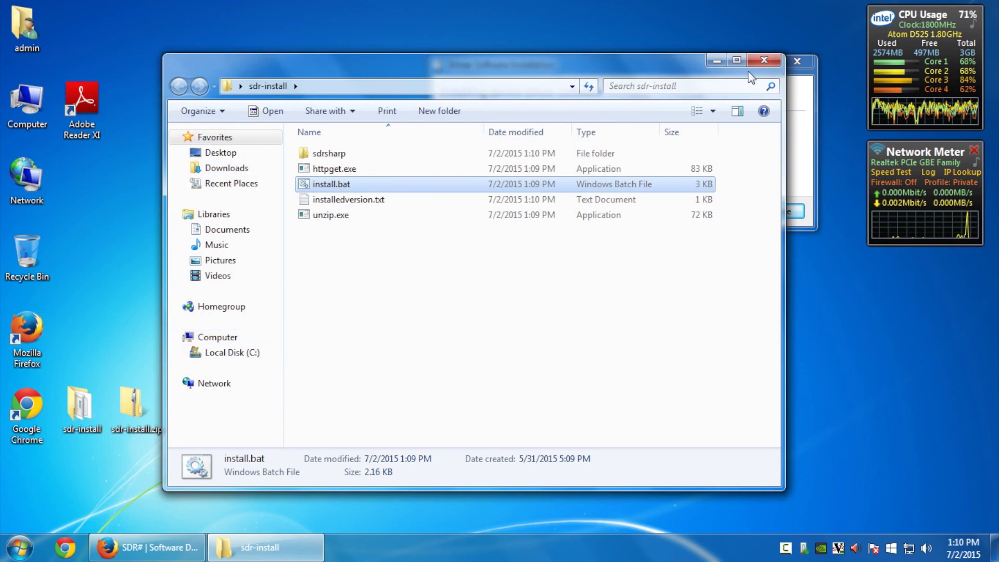
{"action": "left_click", "coordinate": [715, 61]}
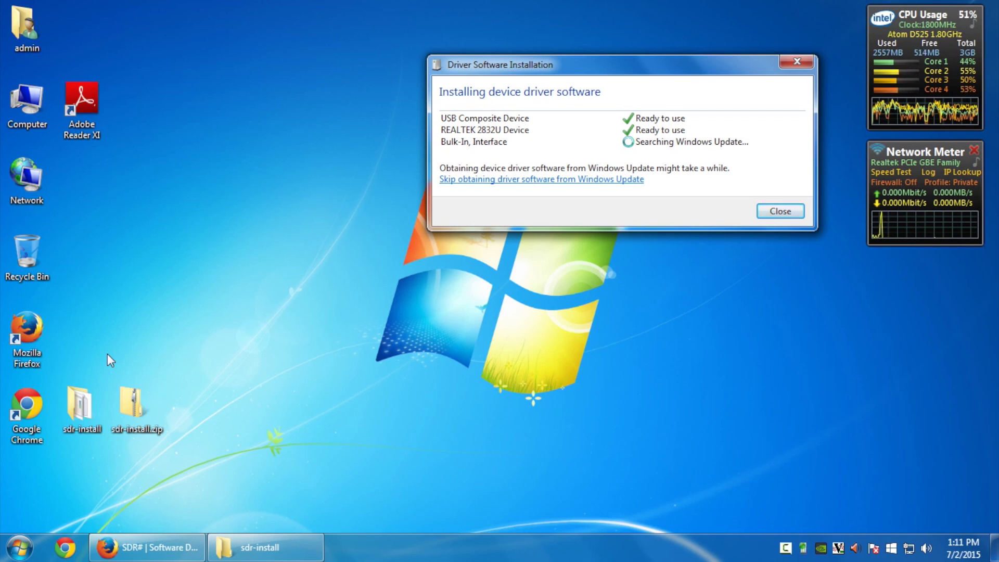
Step: Close Task Manager and the finished REALTEK 2832U driver installation notice
{"action": "key", "text": "ctrl+shift+Escape"}
{"action": "left_click", "coordinate": [766, 28]}
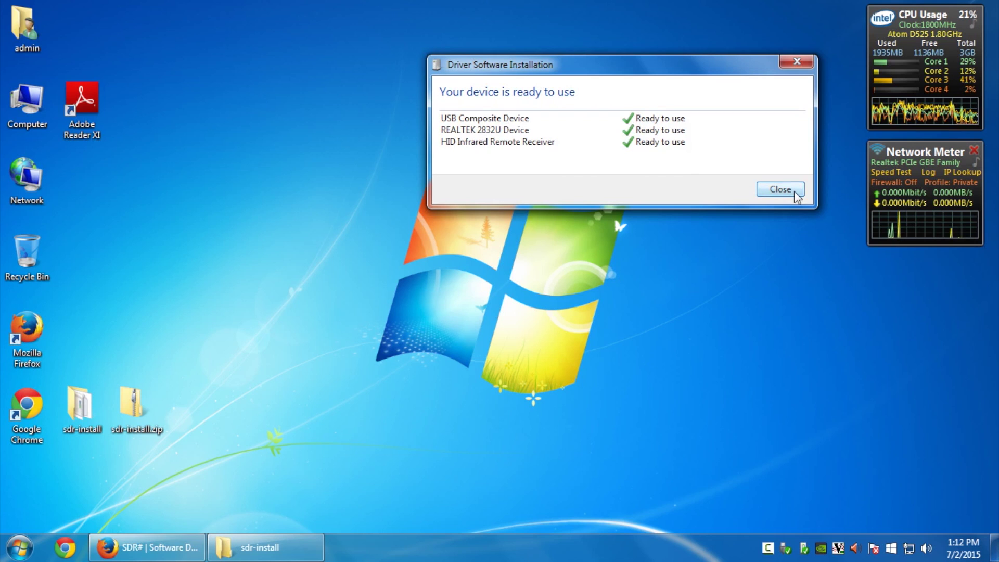
{"action": "left_click", "coordinate": [780, 190]}
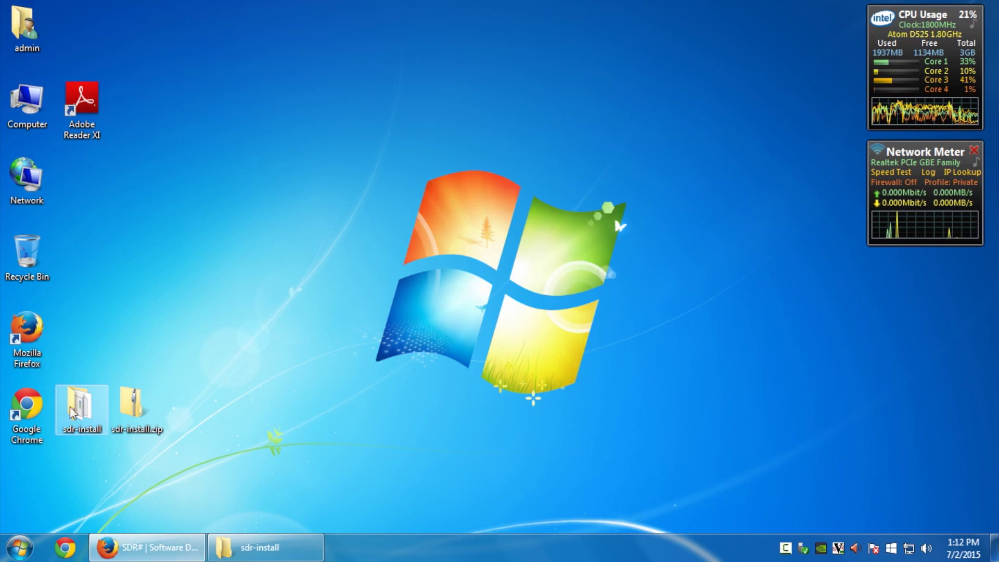
Step: Open sdr-install > sdrsharp and scroll down to zadig.exe
{"action": "double_click", "coordinate": [76, 414]}
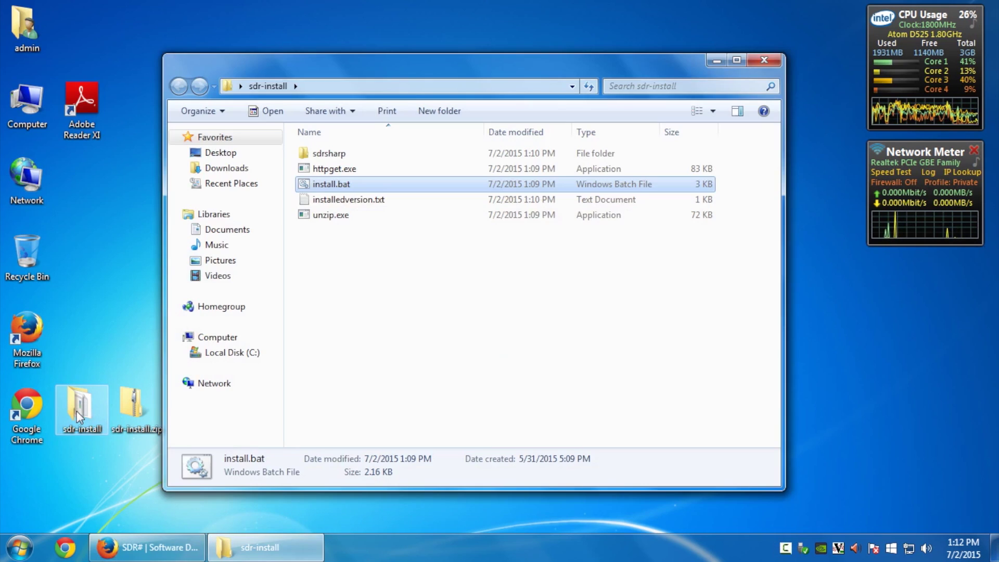
{"action": "left_click", "coordinate": [337, 156]}
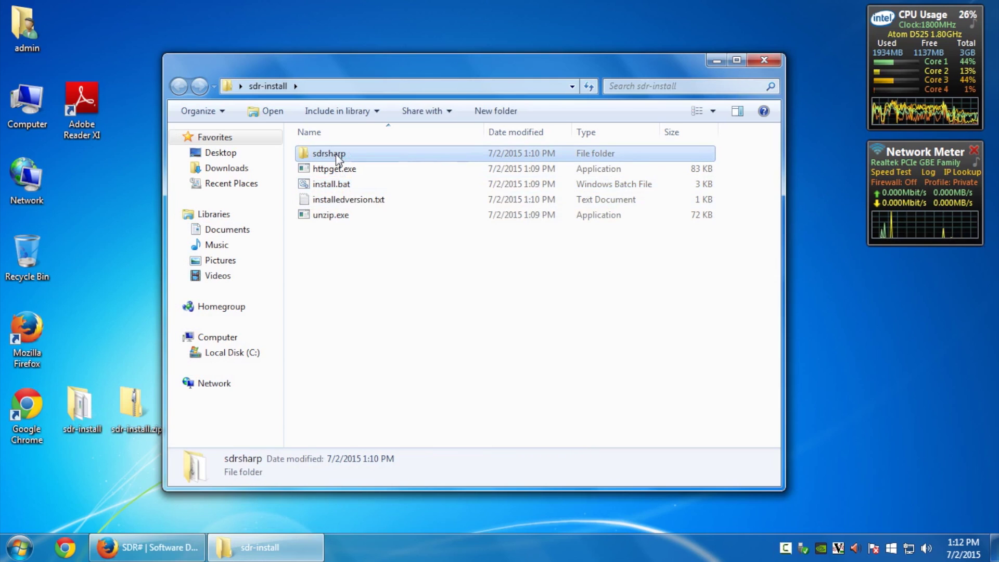
{"action": "right_click", "coordinate": [337, 156]}
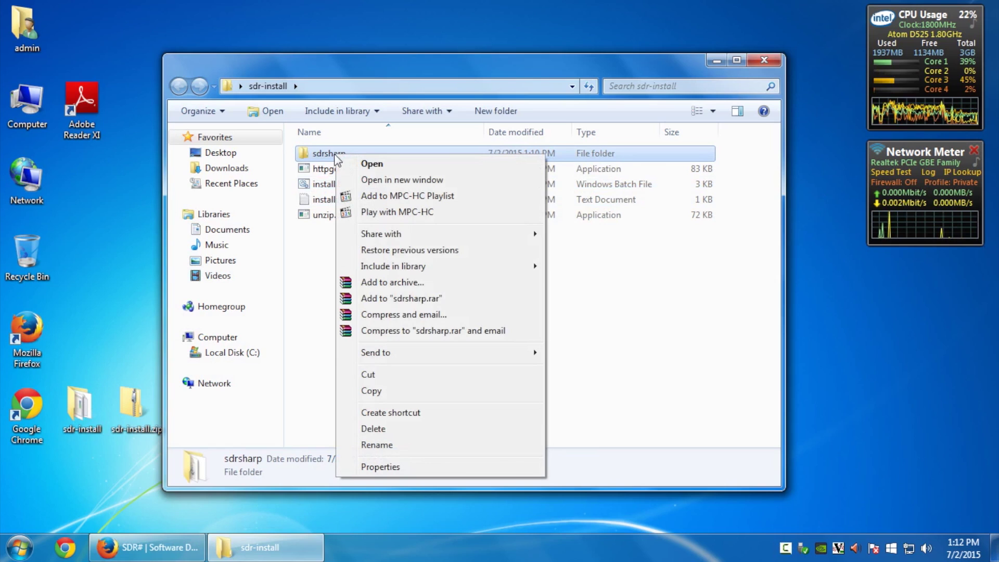
{"action": "double_click", "coordinate": [307, 154]}
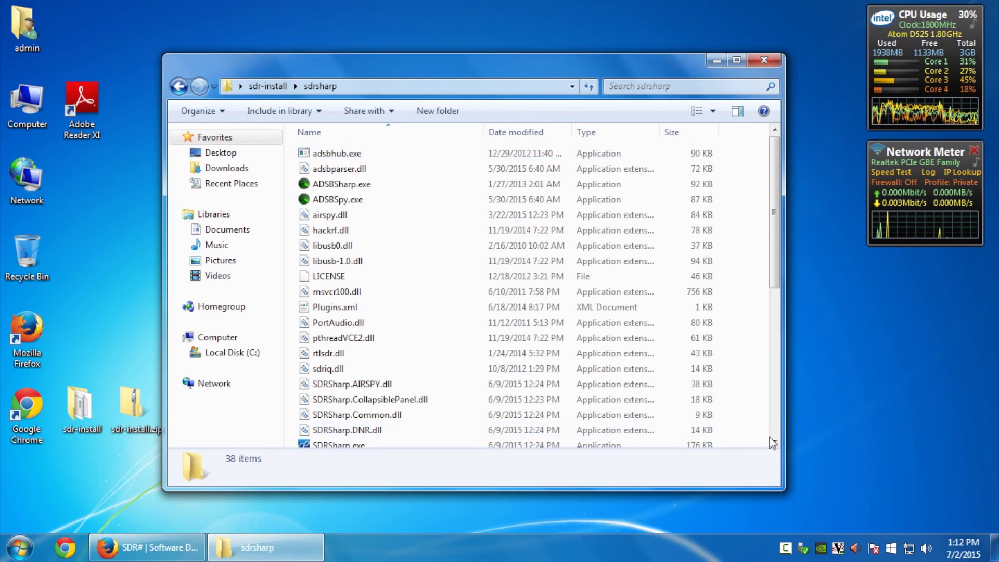
{"action": "scroll", "coordinate": [777, 422], "scroll_direction": "down", "scroll_amount": 6}
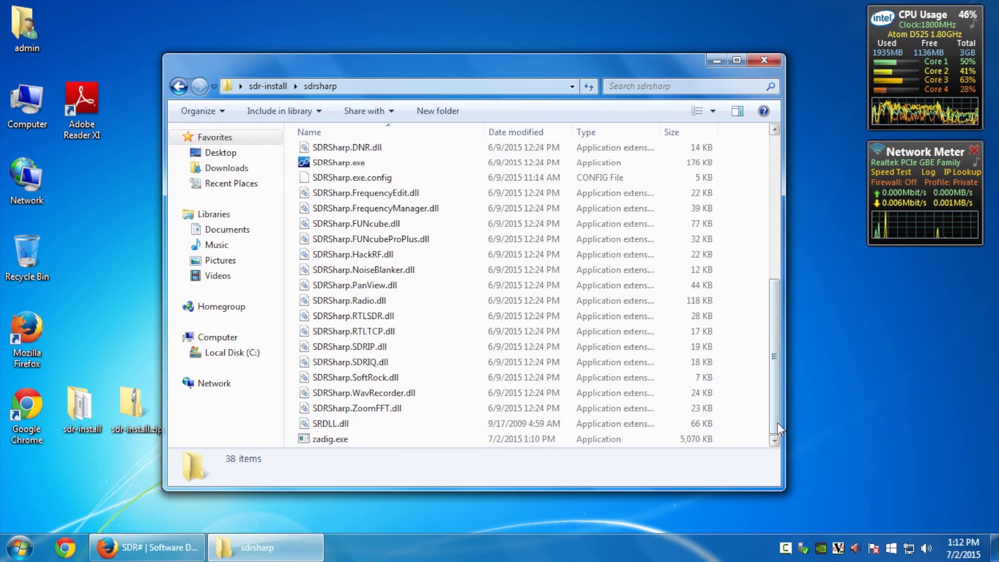
Step: In Zadig, list all devices and replace Bulk-In, Interface (Interface 0)'s driver with WinUSB
{"action": "double_click", "coordinate": [326, 439]}
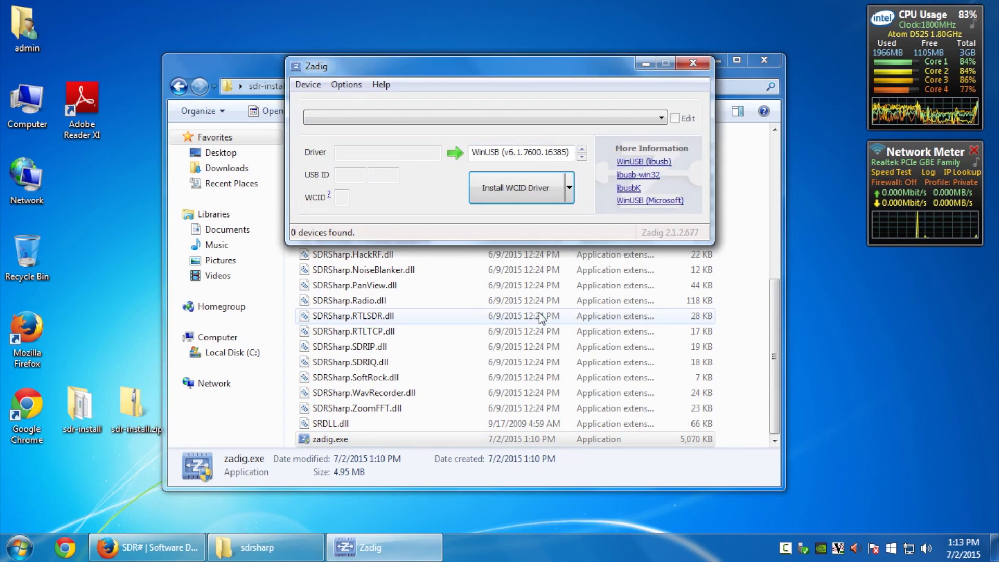
{"action": "left_click", "coordinate": [346, 85]}
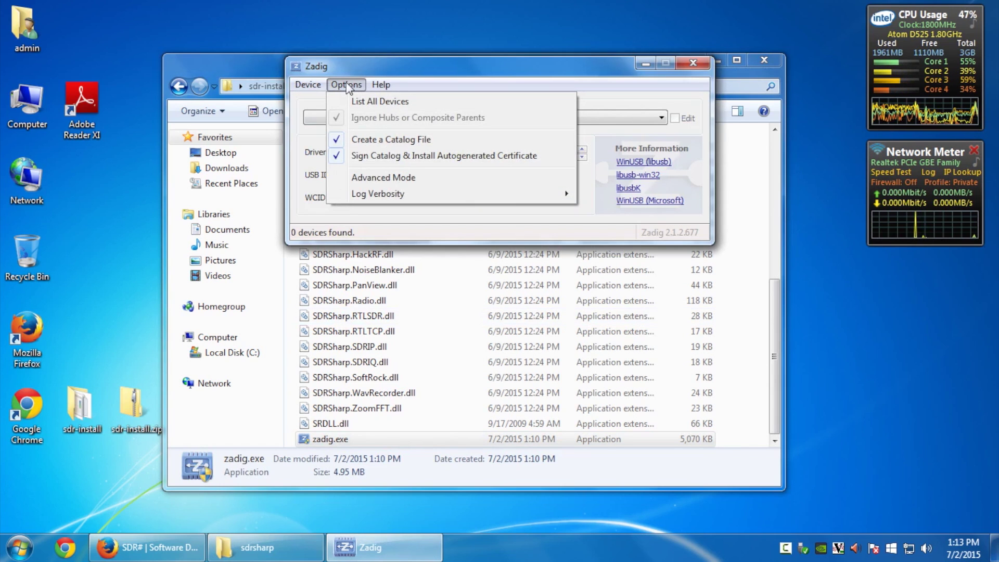
{"action": "left_click", "coordinate": [396, 103]}
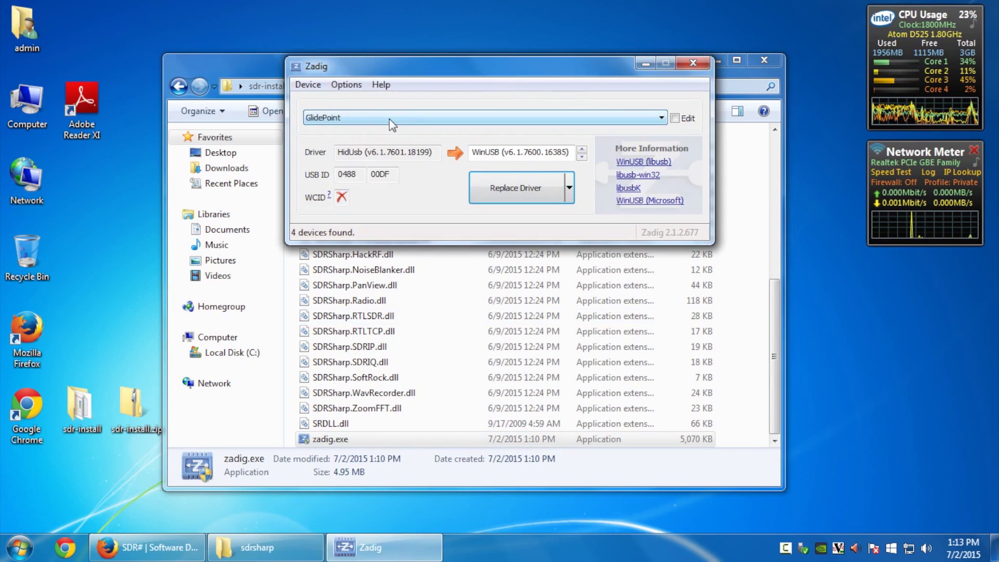
{"action": "left_click", "coordinate": [389, 119]}
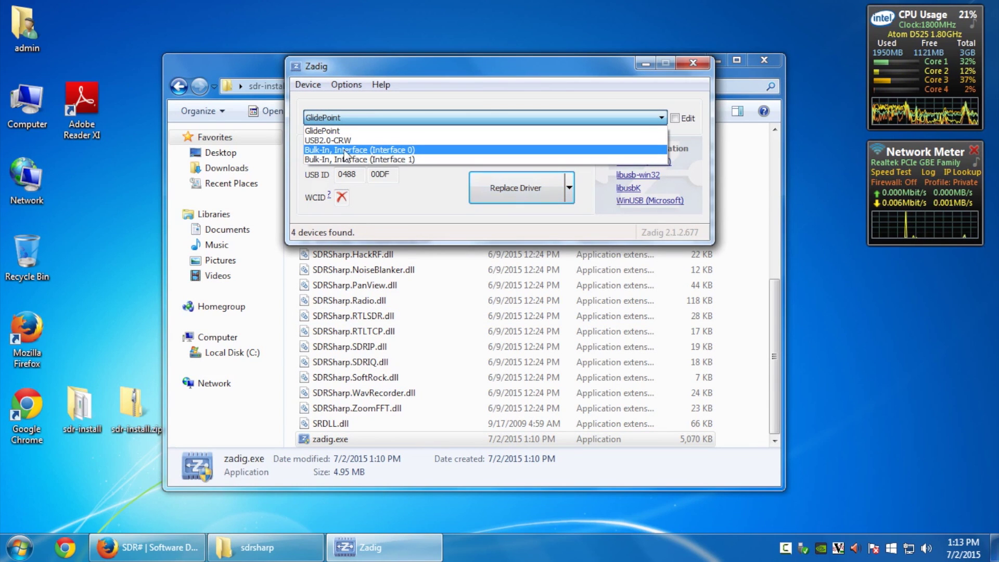
{"action": "left_click", "coordinate": [385, 150]}
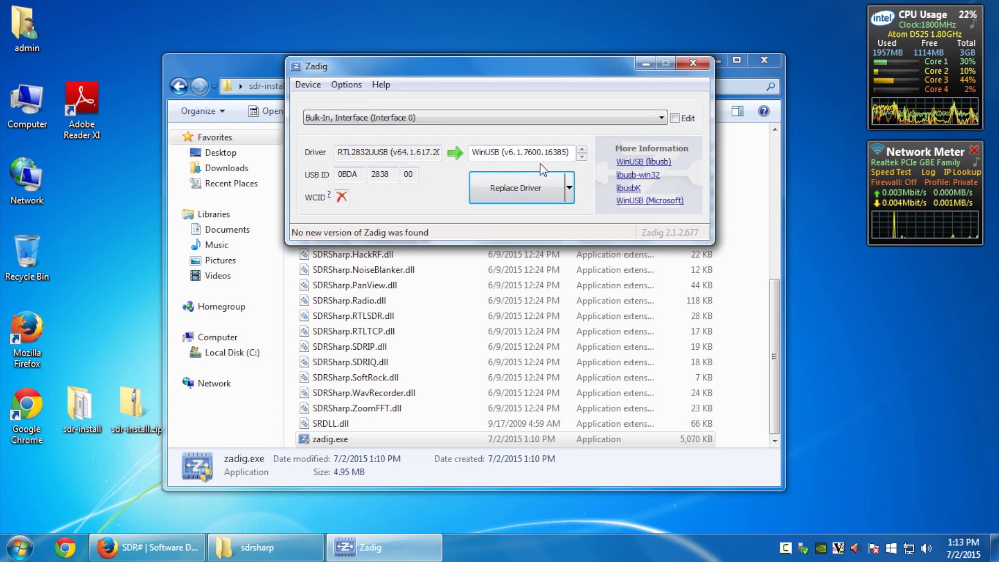
{"action": "left_click", "coordinate": [513, 193]}
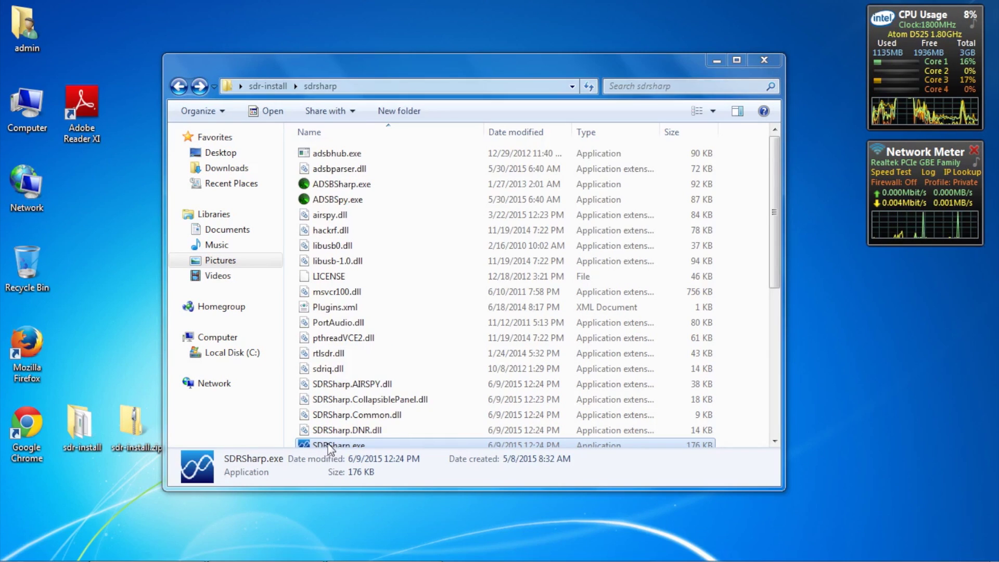
Step: Launch SDR#, select the RTL-SDR (USB) source, and keep the Generic RTL2832U OEM (0) dongle
{"action": "double_click", "coordinate": [328, 438]}
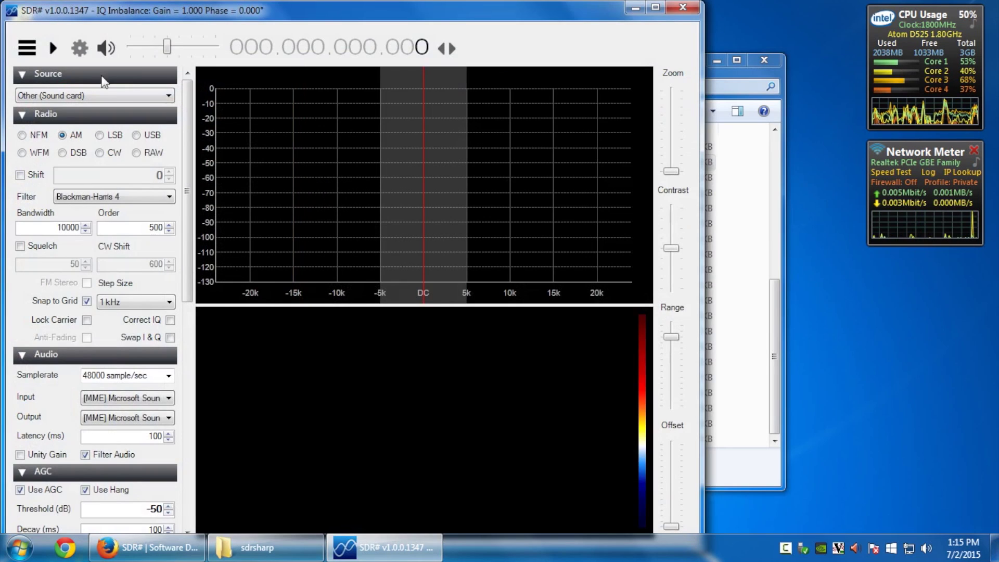
{"action": "left_click", "coordinate": [76, 95]}
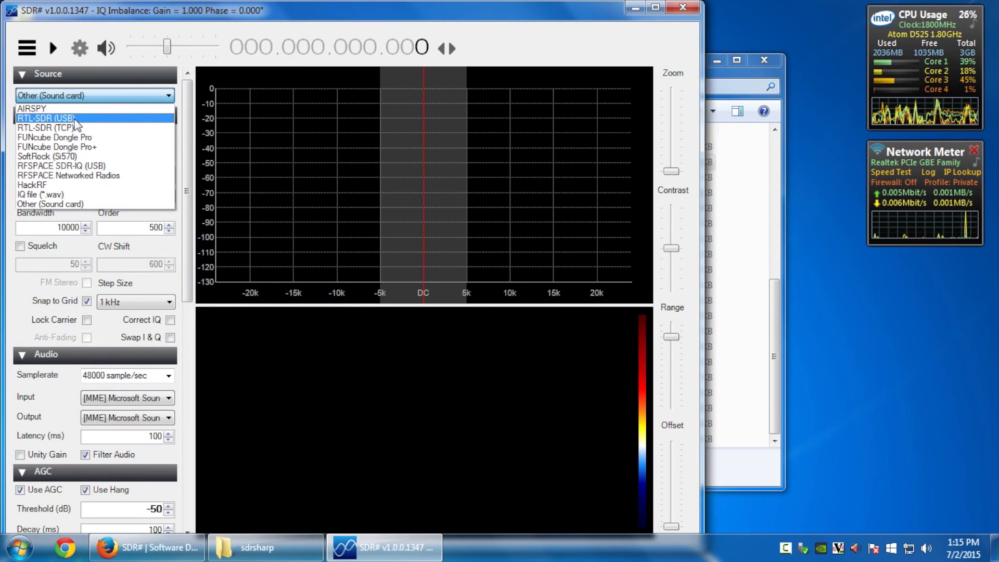
{"action": "left_click", "coordinate": [77, 123]}
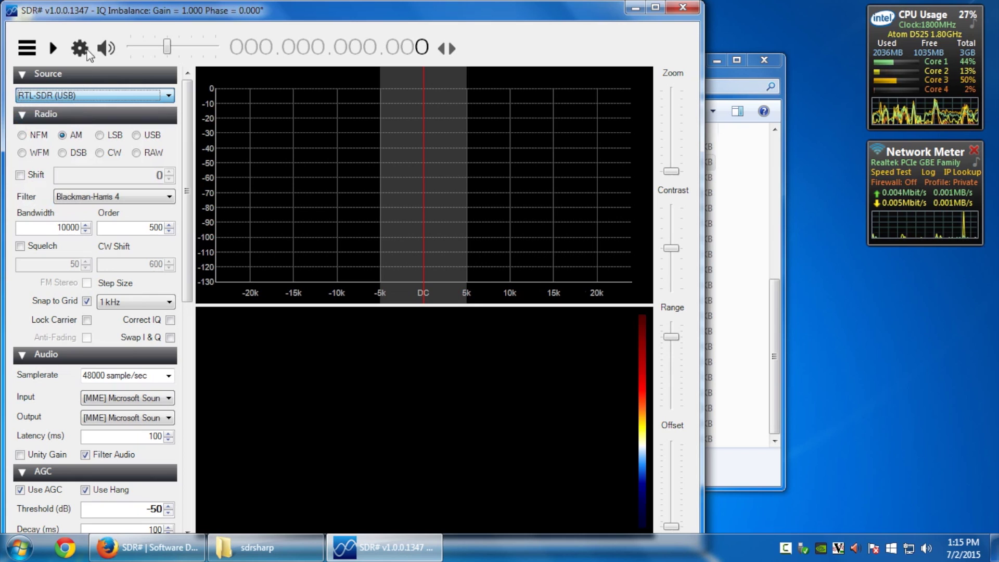
{"action": "left_click", "coordinate": [53, 48]}
{"action": "left_click", "coordinate": [81, 47]}
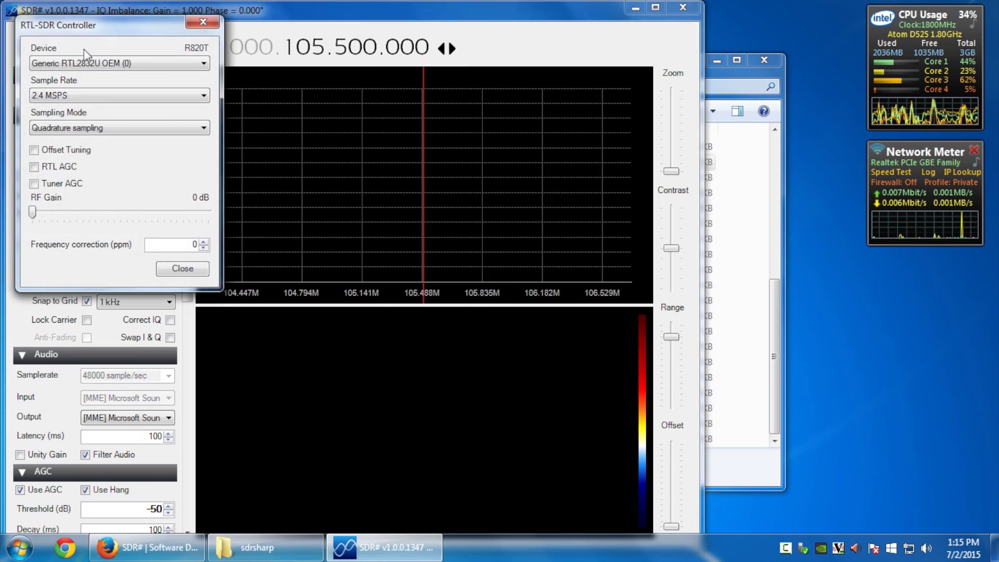
{"action": "left_click", "coordinate": [73, 64]}
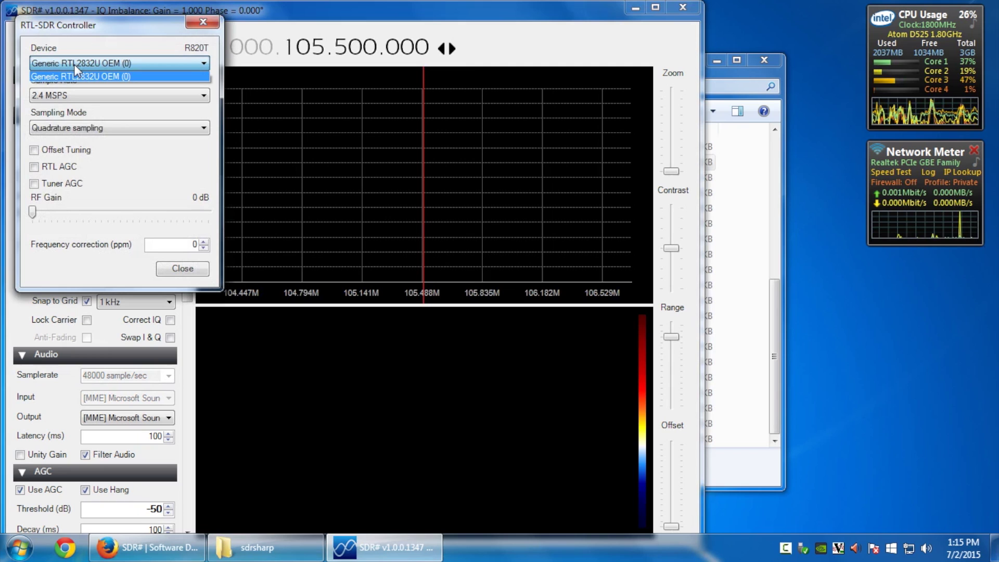
{"action": "left_click", "coordinate": [74, 64]}
{"action": "left_click", "coordinate": [74, 64]}
{"action": "left_click", "coordinate": [74, 64]}
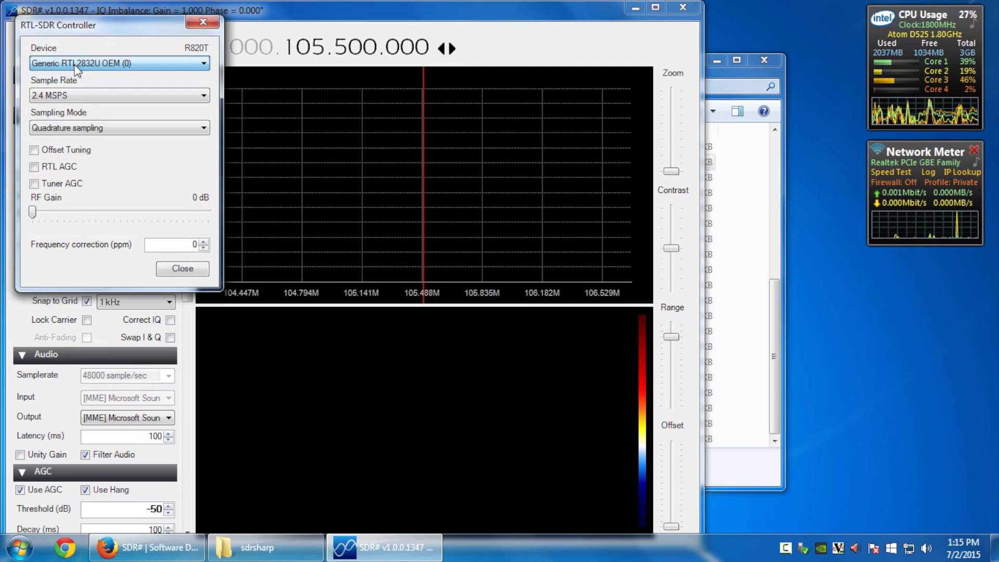
Step: Set the sample rate to 2.048 MSPS with Direct sampling (Q branch), then close the settings
{"action": "left_click", "coordinate": [63, 92]}
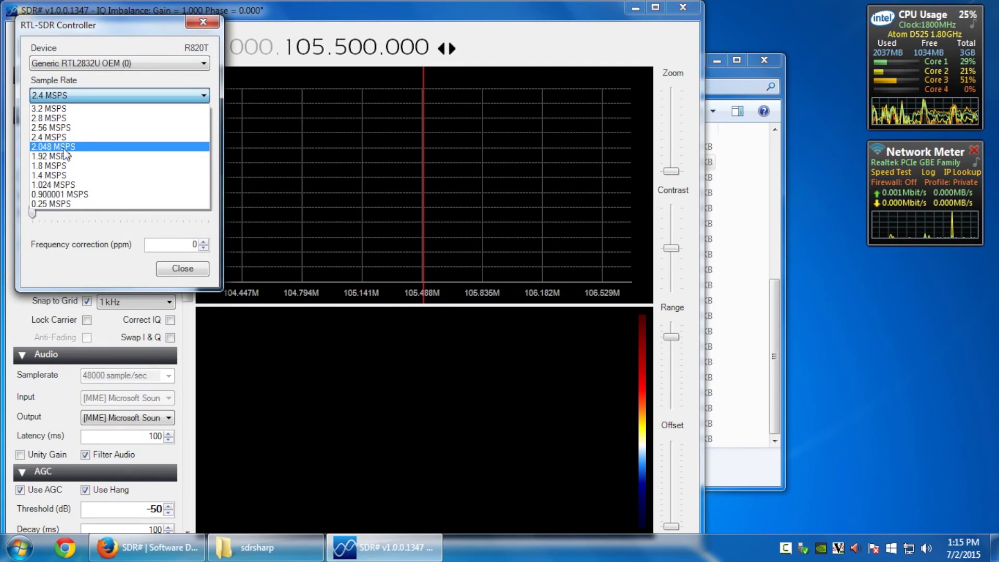
{"action": "left_click", "coordinate": [82, 148]}
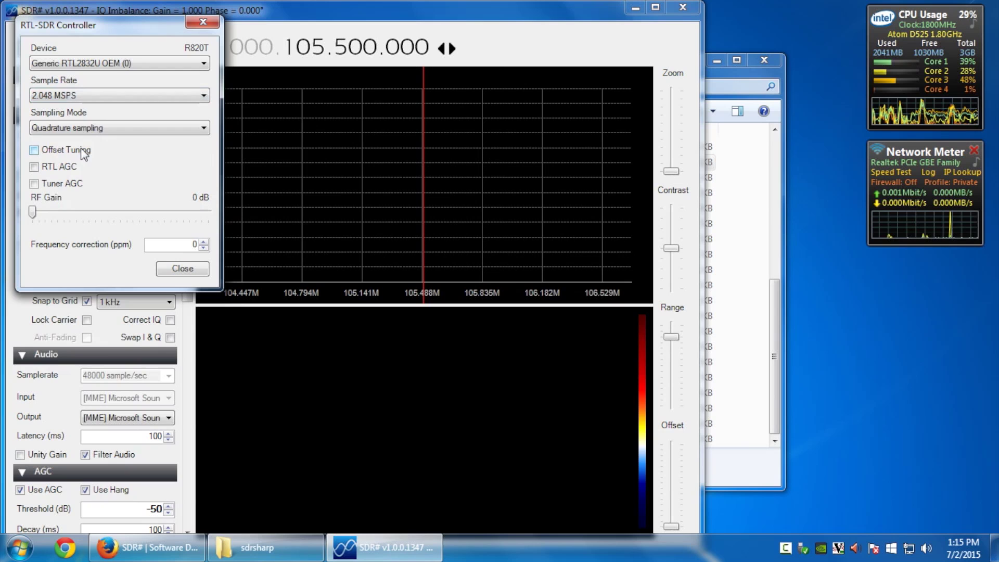
{"action": "left_click", "coordinate": [84, 133]}
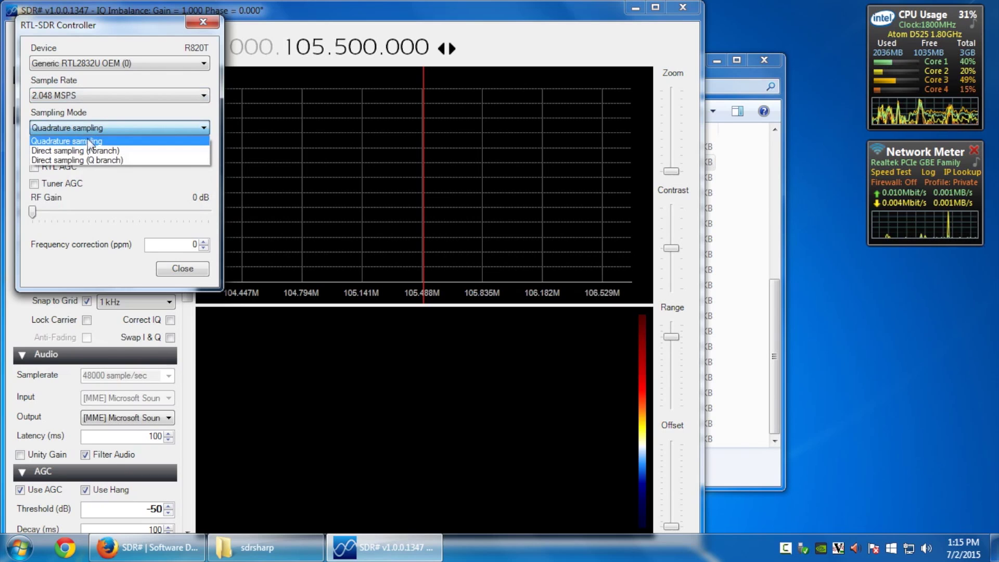
{"action": "left_click", "coordinate": [103, 161]}
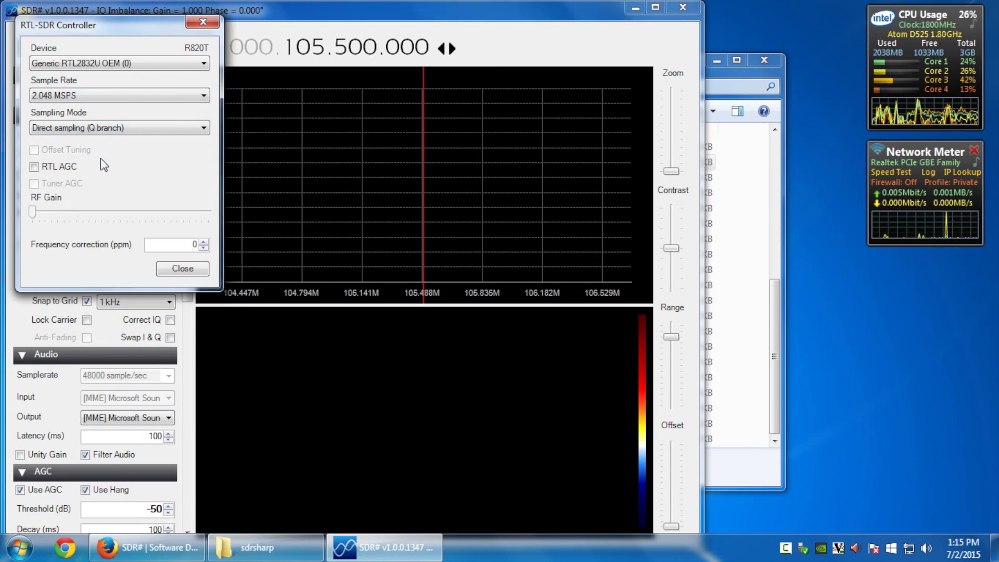
{"action": "left_click", "coordinate": [176, 273]}
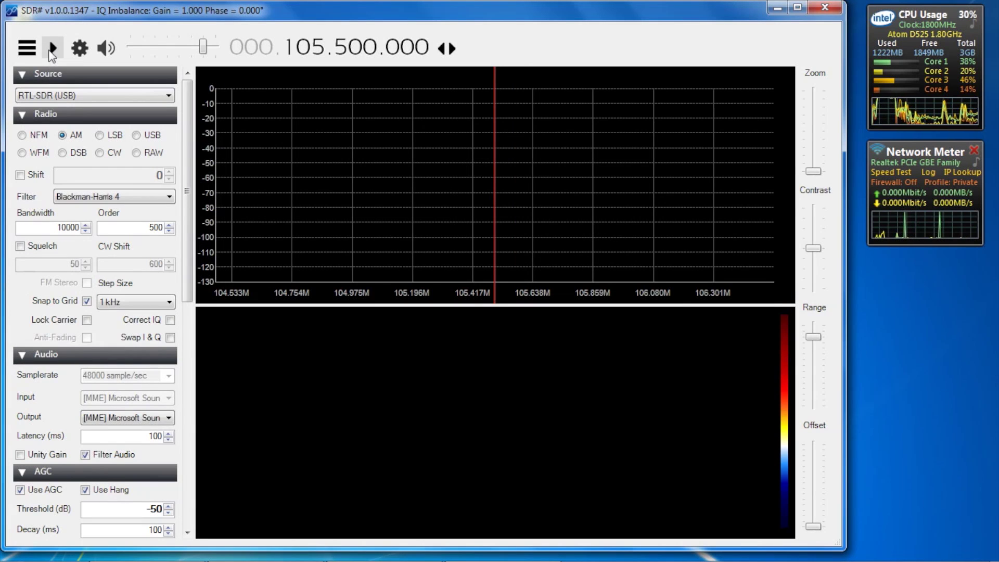
Step: Start receiving and lower the audio volume, showing shortwave signals around 7.271.470 in LSB
{"action": "left_click", "coordinate": [49, 52]}
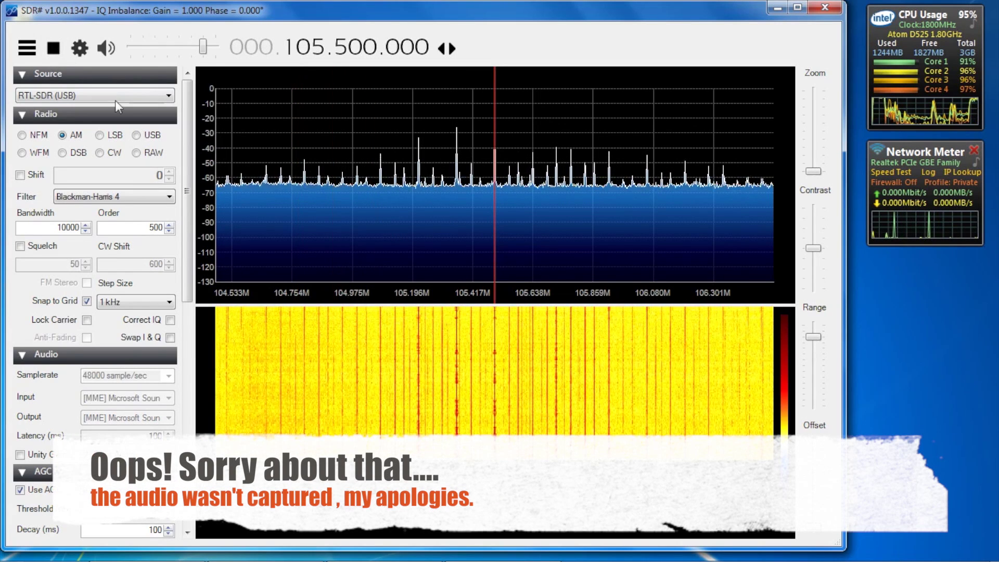
{"action": "left_click_drag", "start_coordinate": [203, 48], "coordinate": [151, 46]}
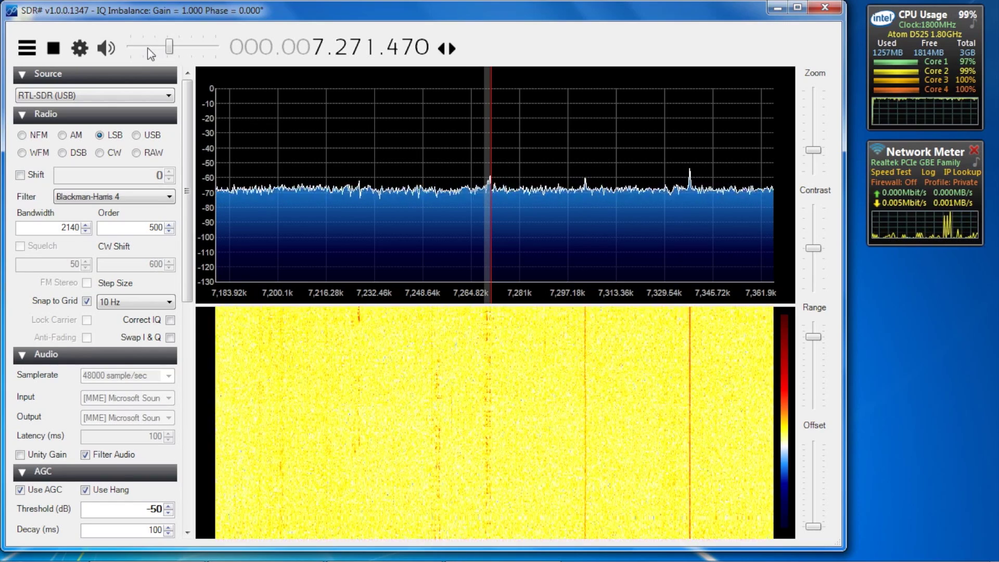
{"action": "left_click", "coordinate": [148, 48]}
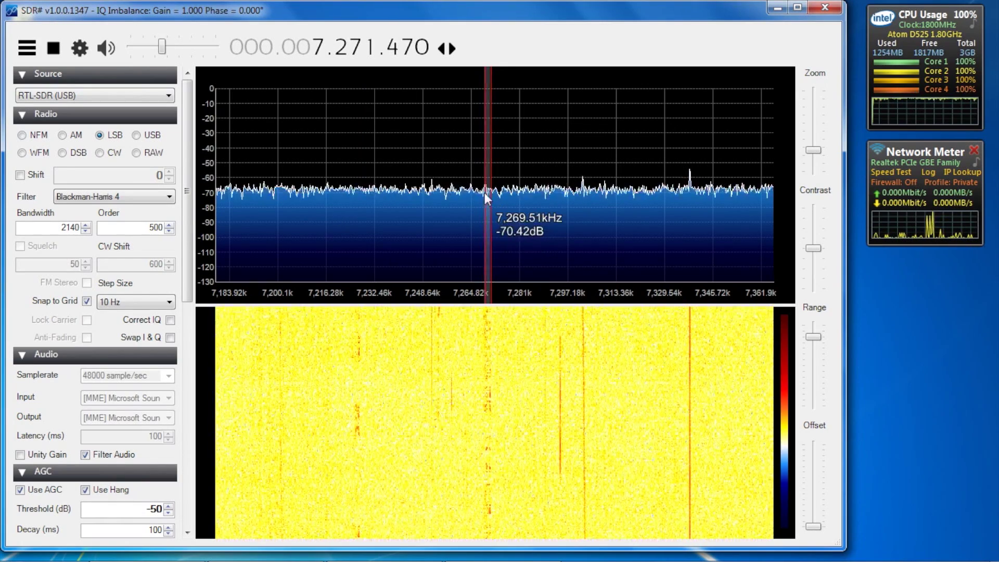
Step: Drag the filter passband edges in the spectrum to a 6.2 kHz bandwidth
{"action": "left_click_drag", "start_coordinate": [484, 192], "coordinate": [481, 193]}
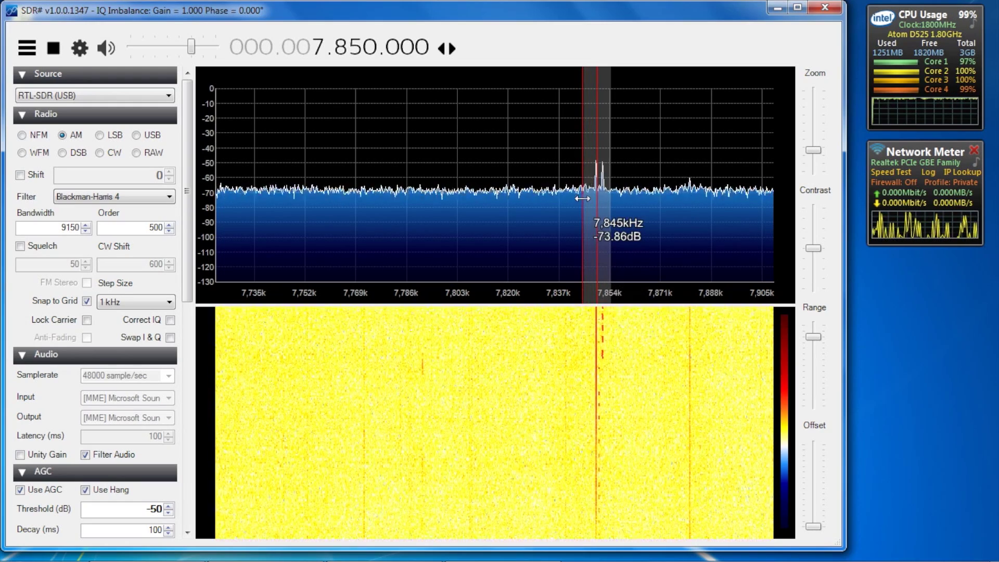
{"action": "left_click_drag", "start_coordinate": [582, 198], "coordinate": [586, 198]}
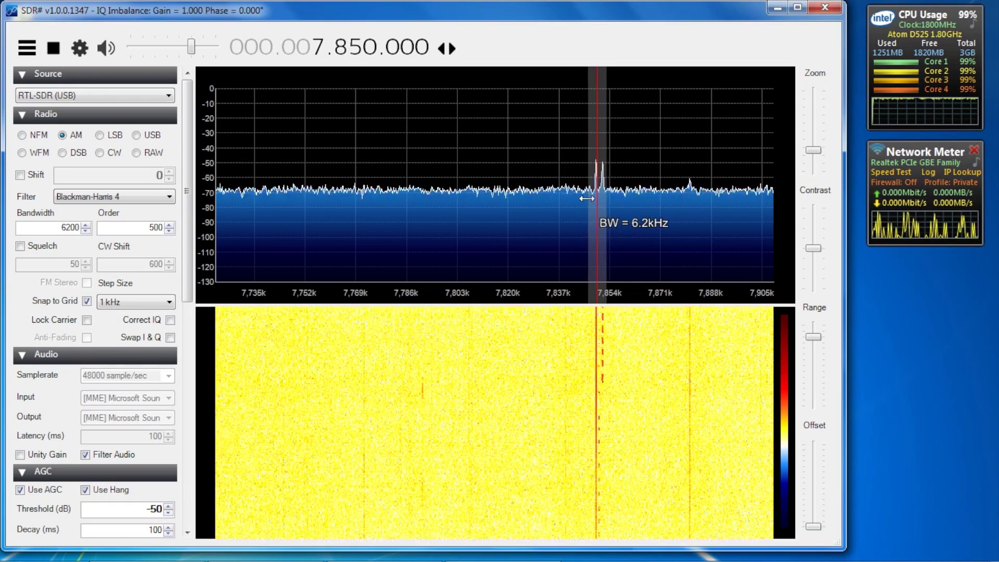